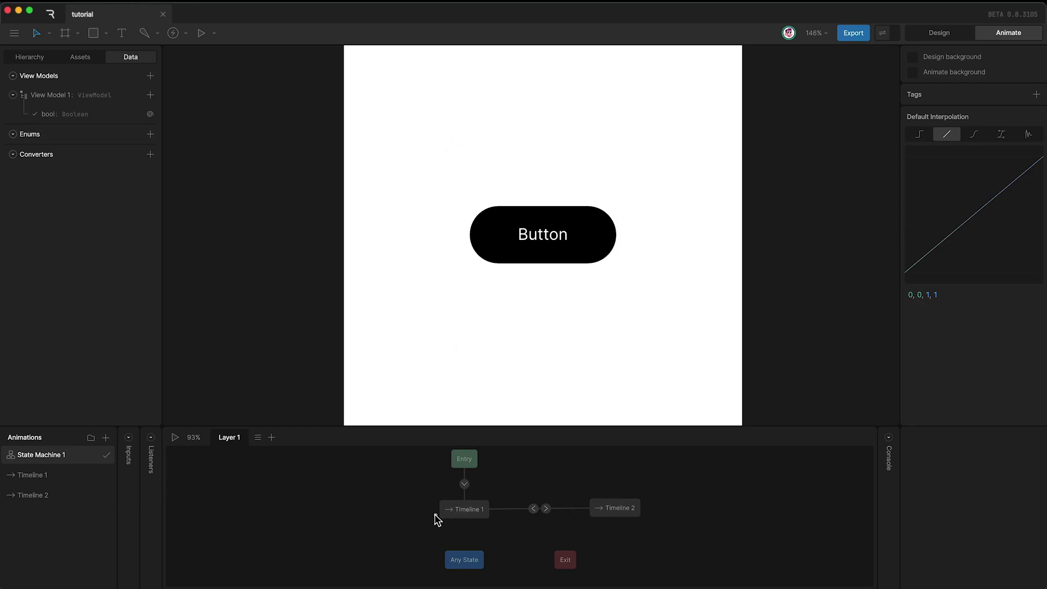
Step: Review the scale keys in Timeline 1 and Timeline 2 (110%) and the transitions between them
click(41, 476)
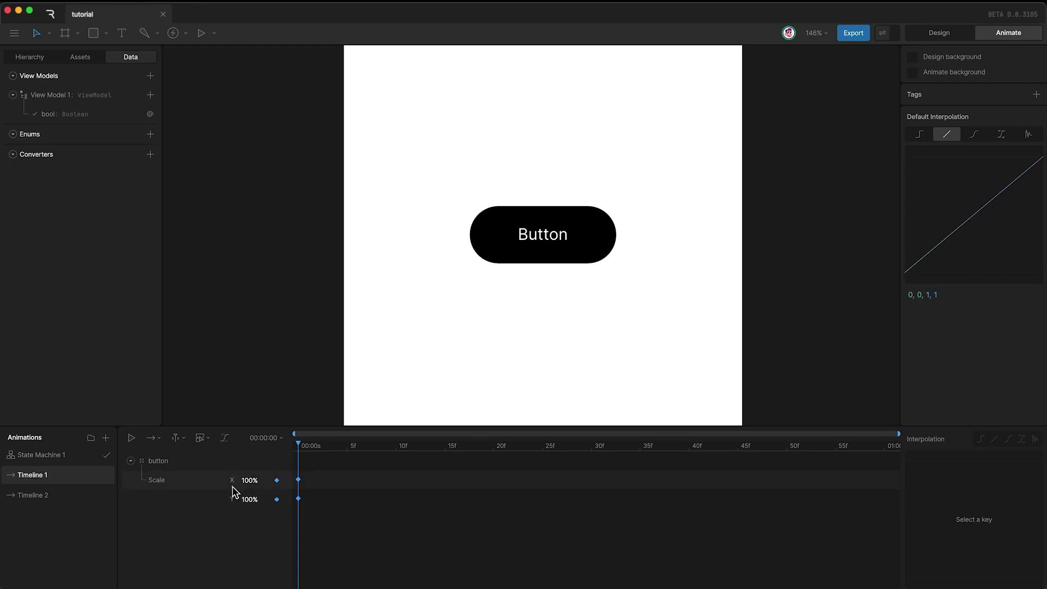
click(76, 495)
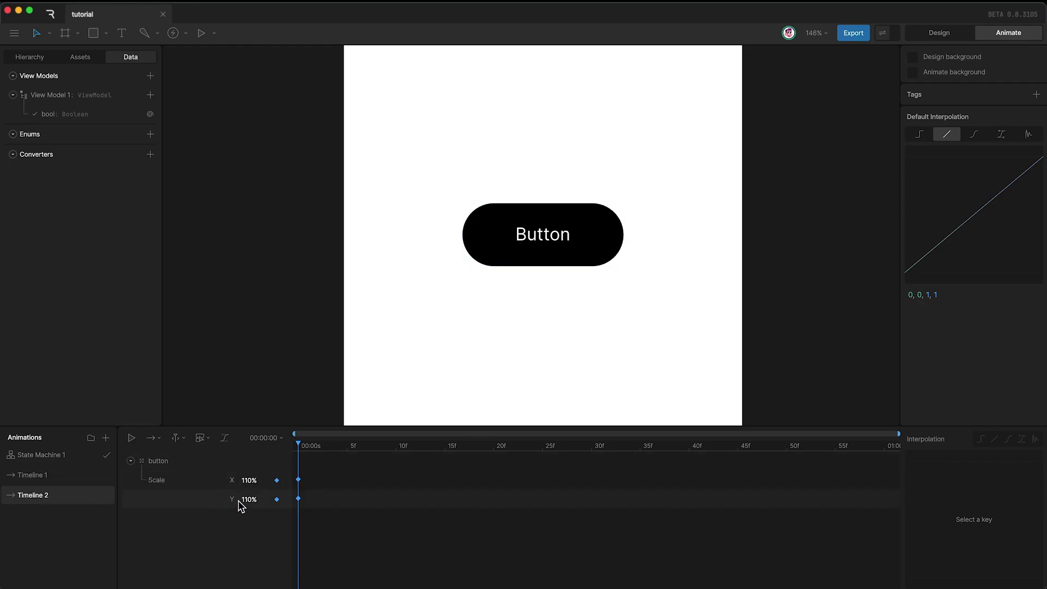
click(77, 456)
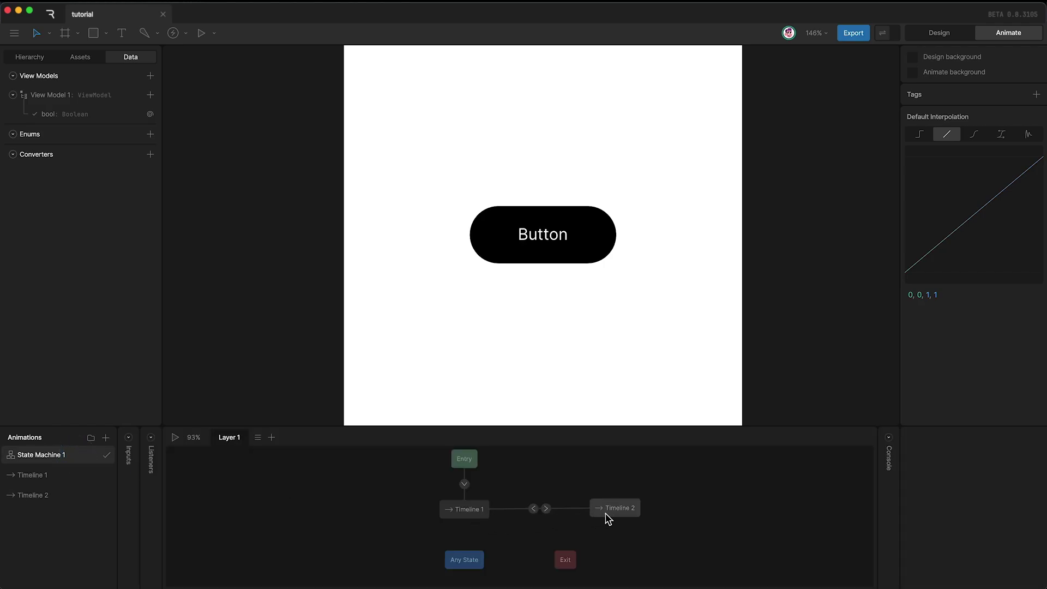
drag(516, 487, 553, 524)
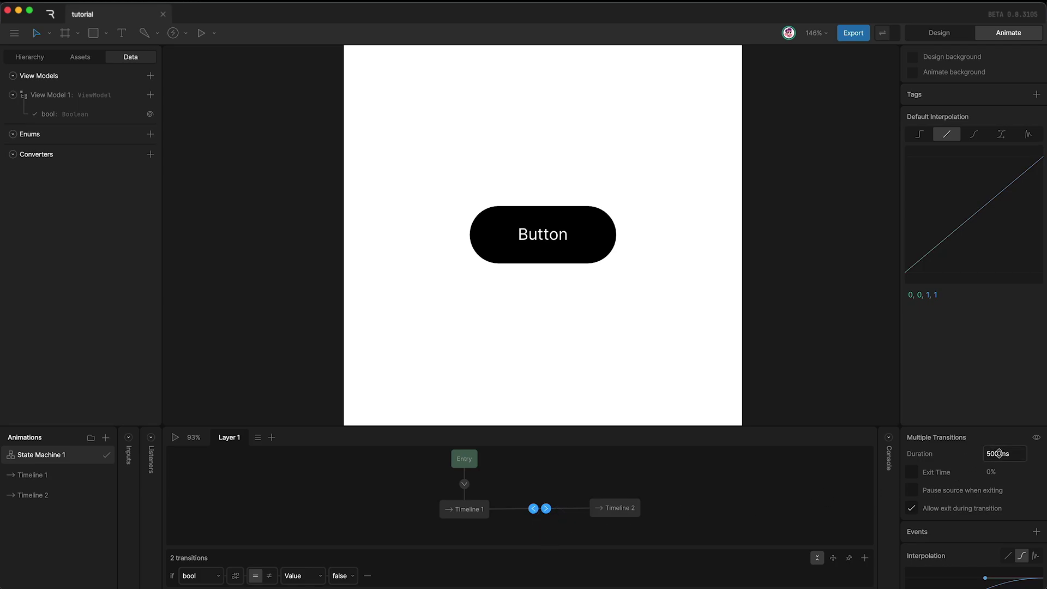
click(516, 478)
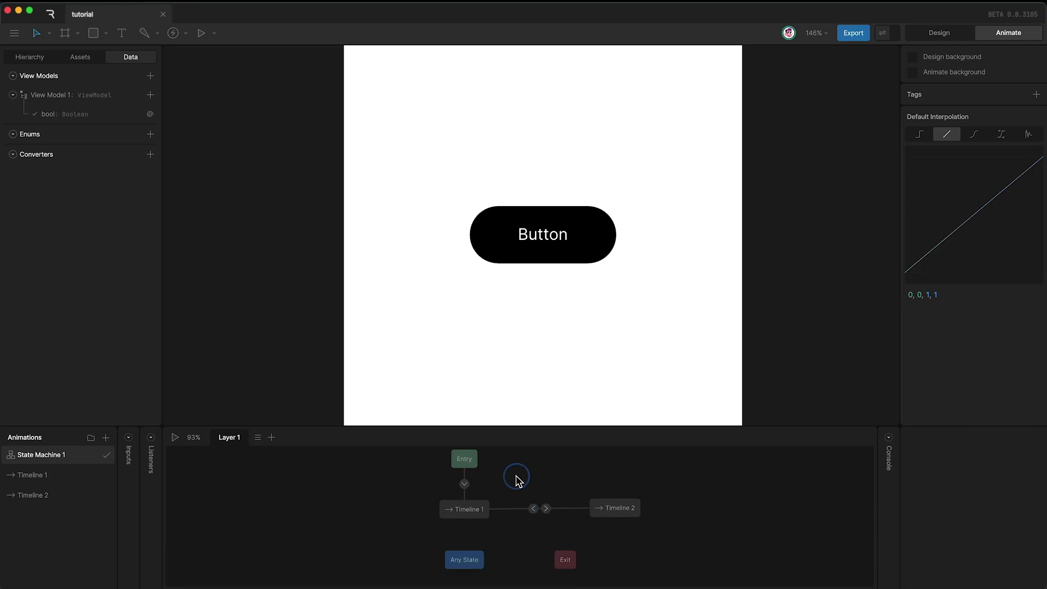
click(547, 510)
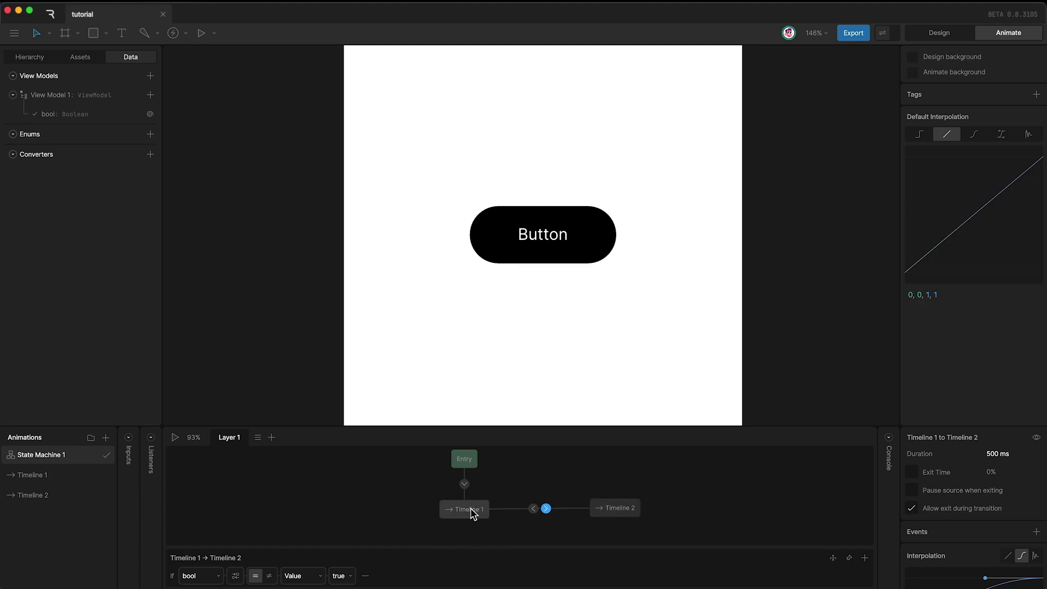
click(533, 509)
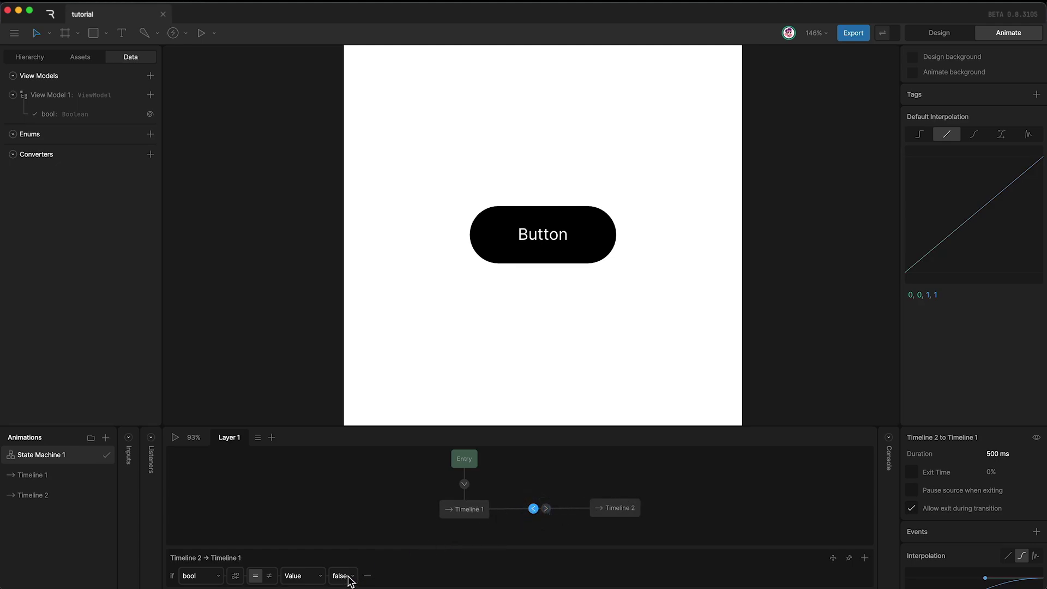
click(386, 507)
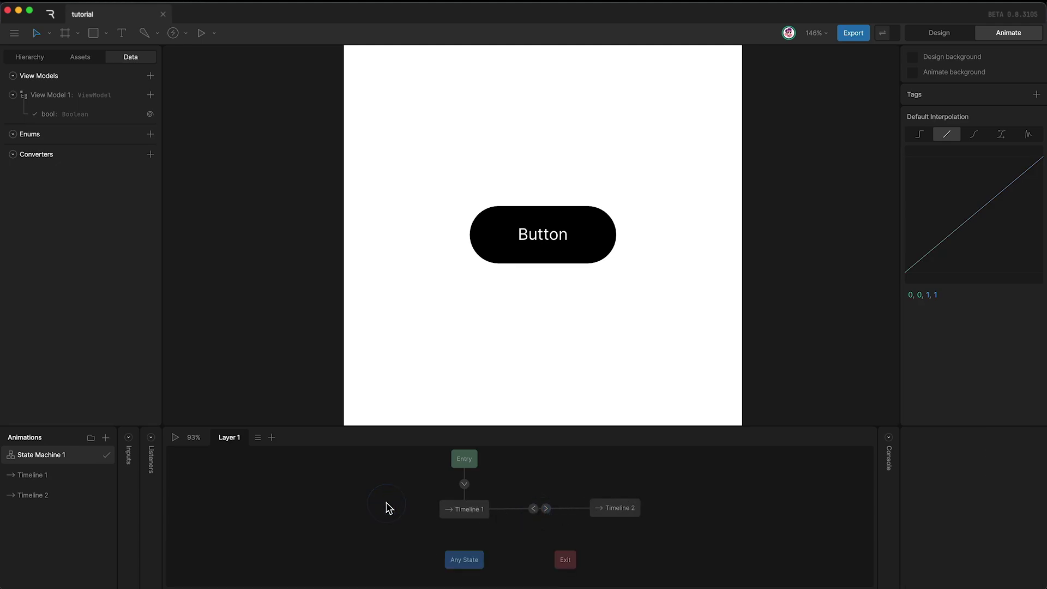
Step: Play the state machine and toggle View Model 1's bool repeatedly to watch the button grow and shrink
key(space)
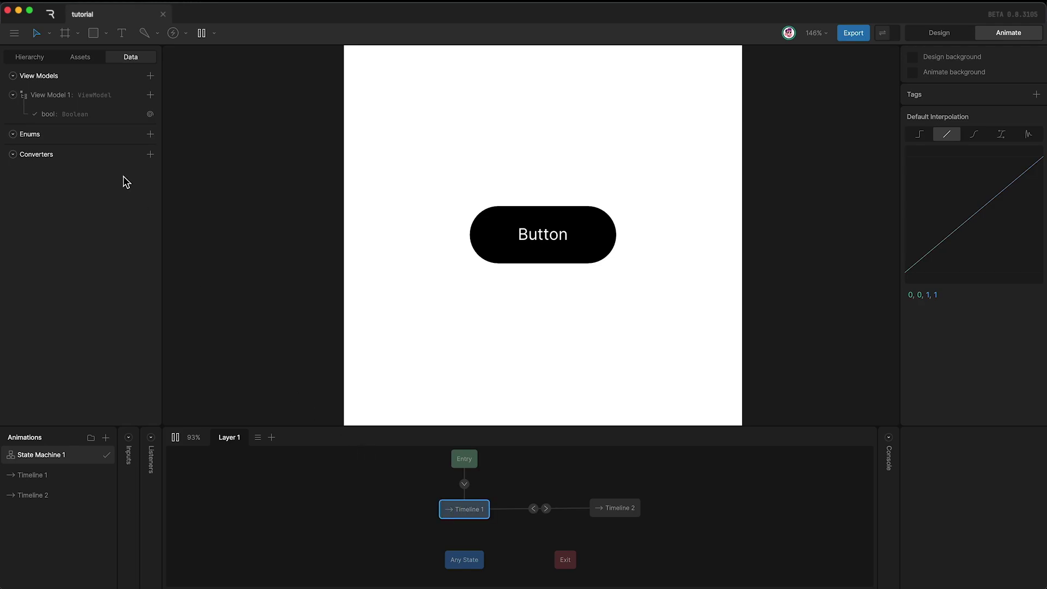
click(90, 95)
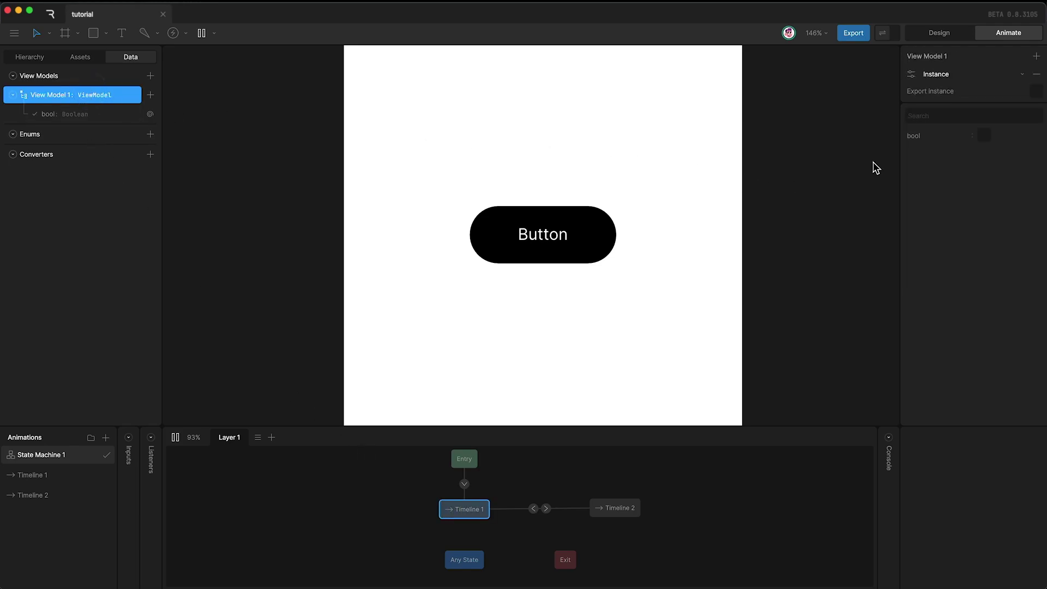
click(977, 136)
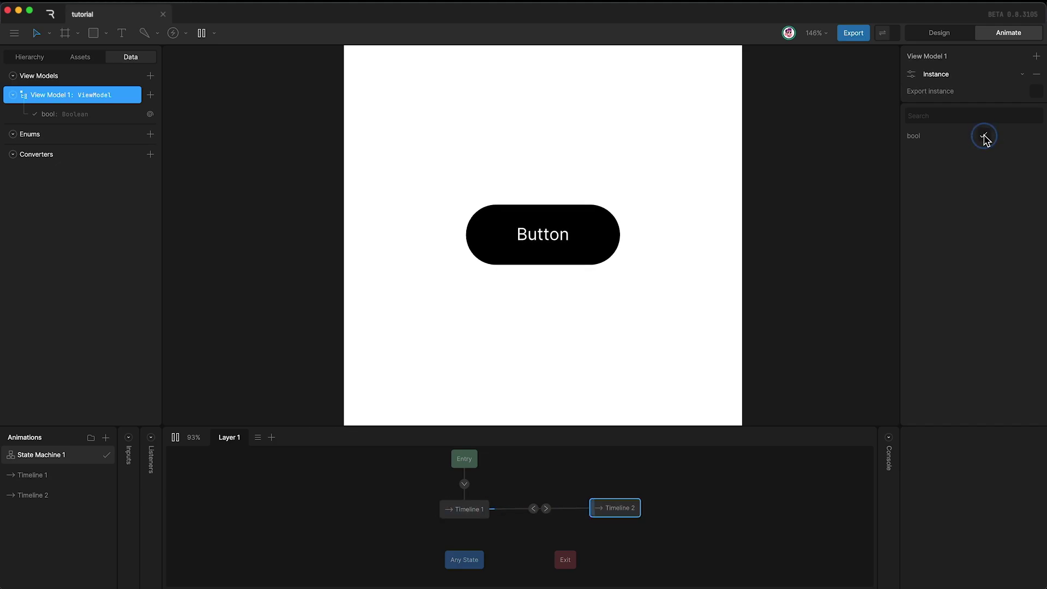
click(986, 138)
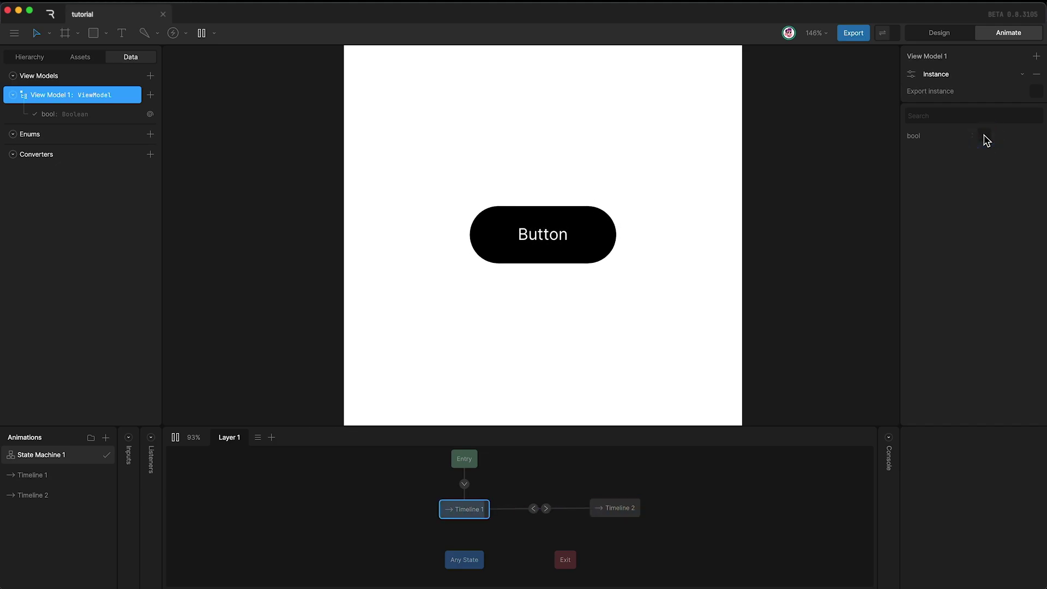
click(985, 138)
click(985, 137)
click(985, 137)
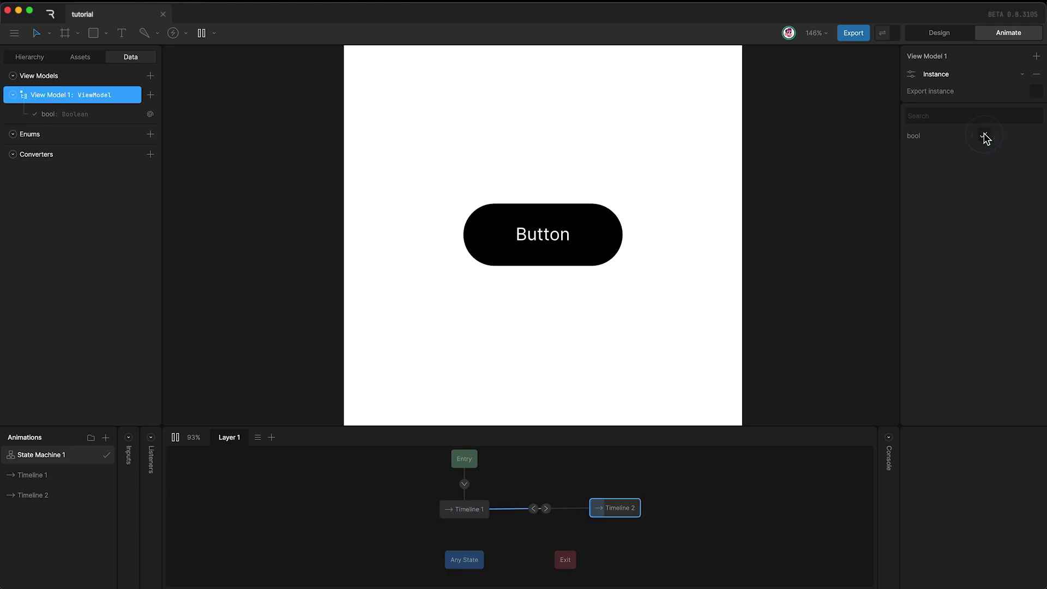
click(986, 137)
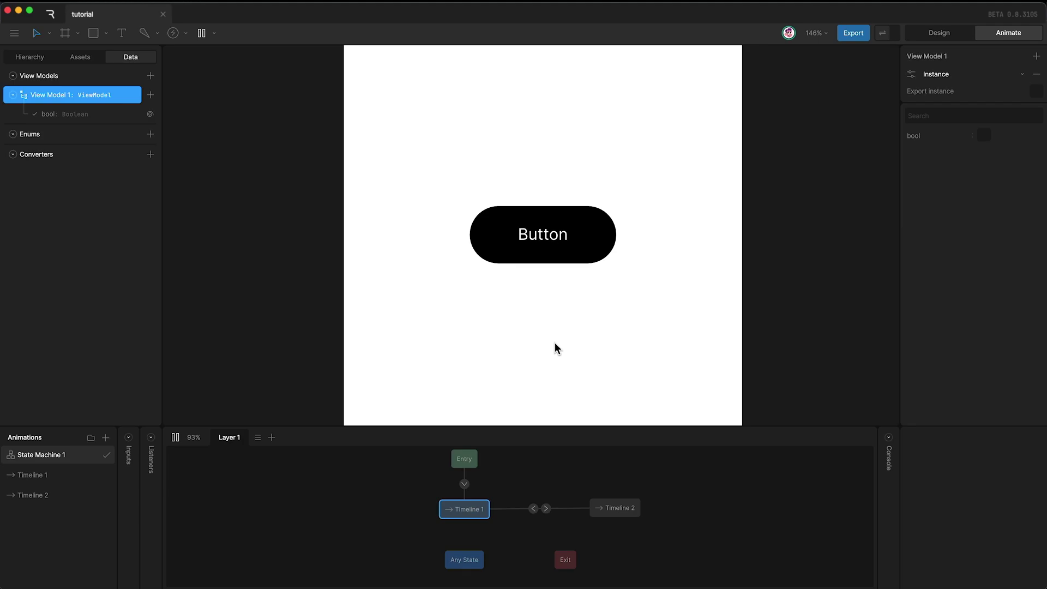
Step: Stop playback, add a new listener, and set its target to the Button shape
click(151, 438)
key(space)
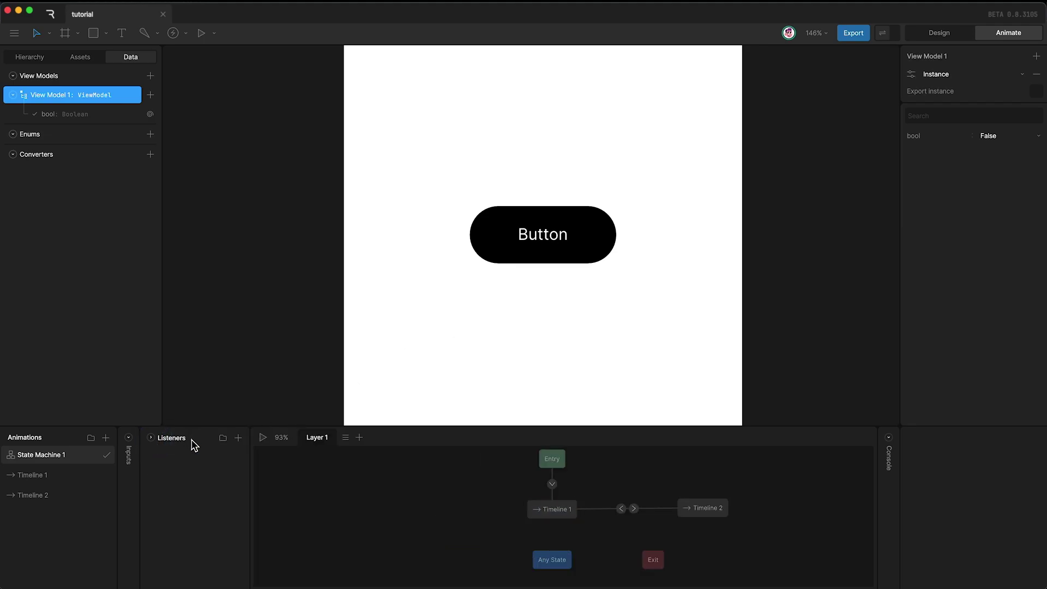
click(238, 438)
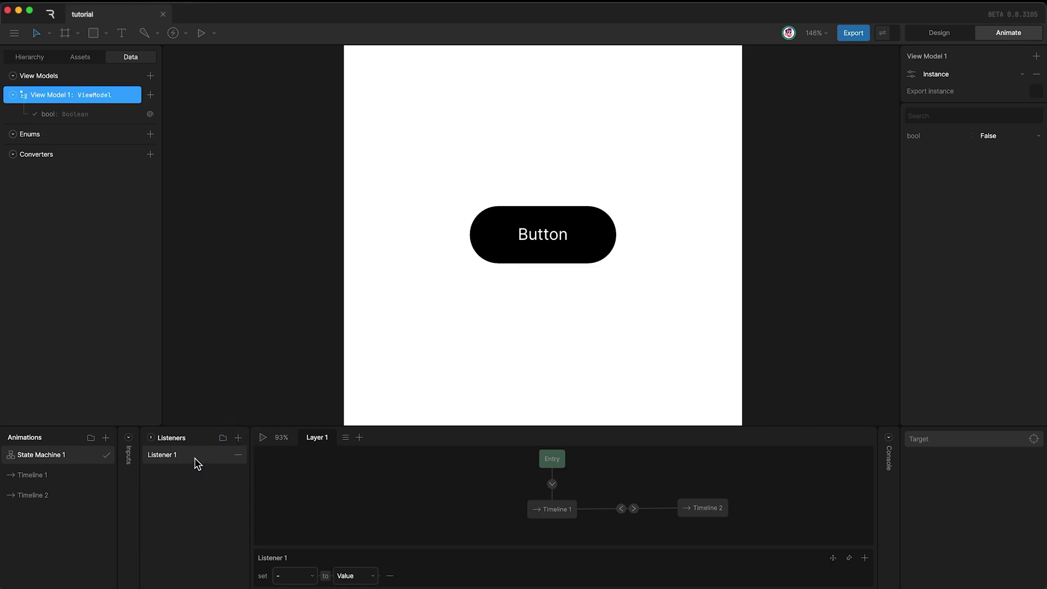
click(940, 443)
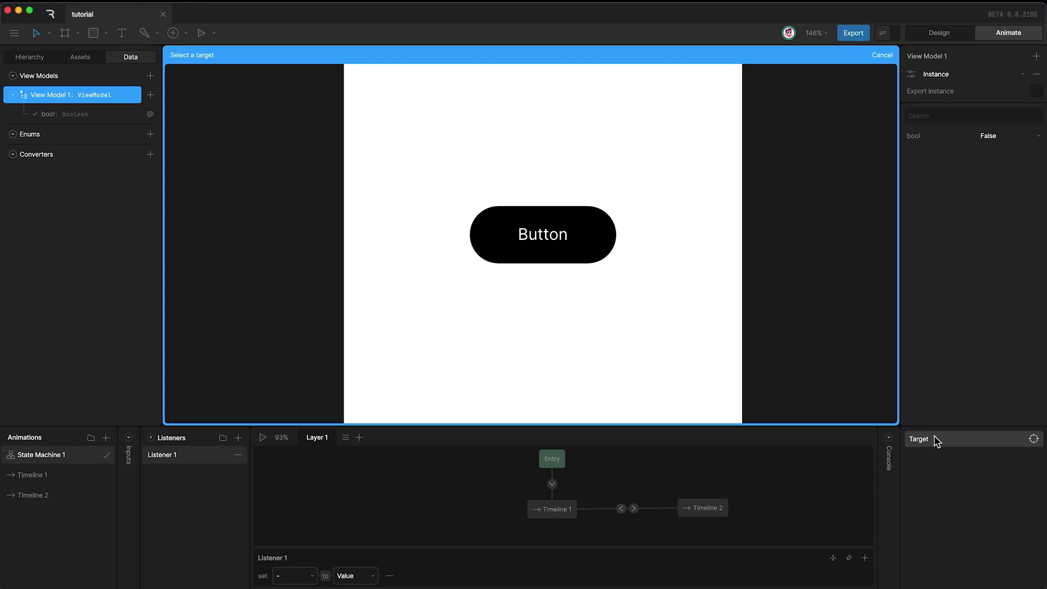
click(577, 255)
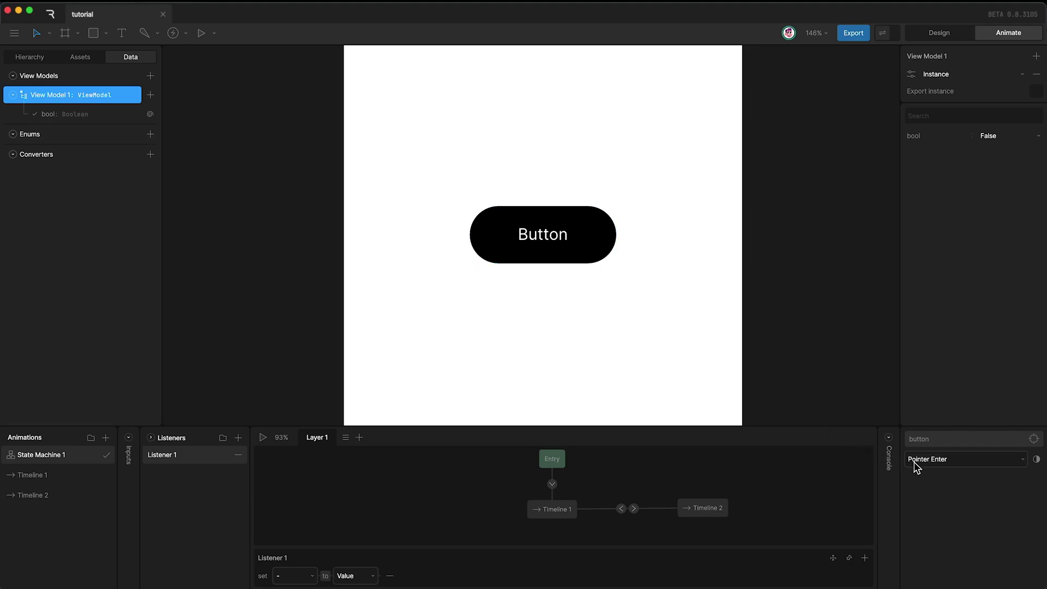
Step: Make Listener 1 set bool to true on Pointer Enter, then play the state machine
click(934, 462)
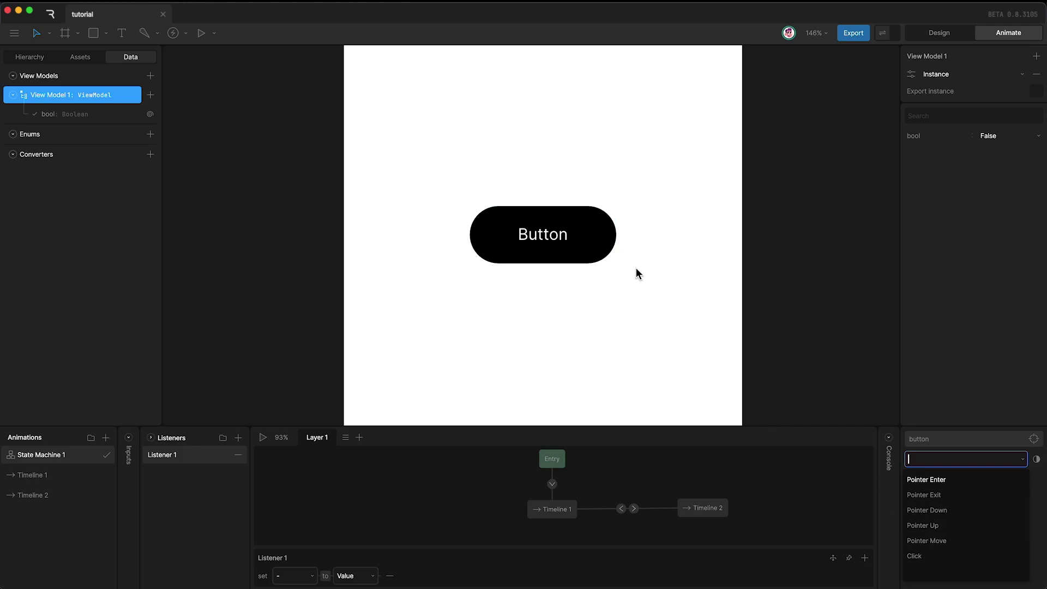
click(926, 480)
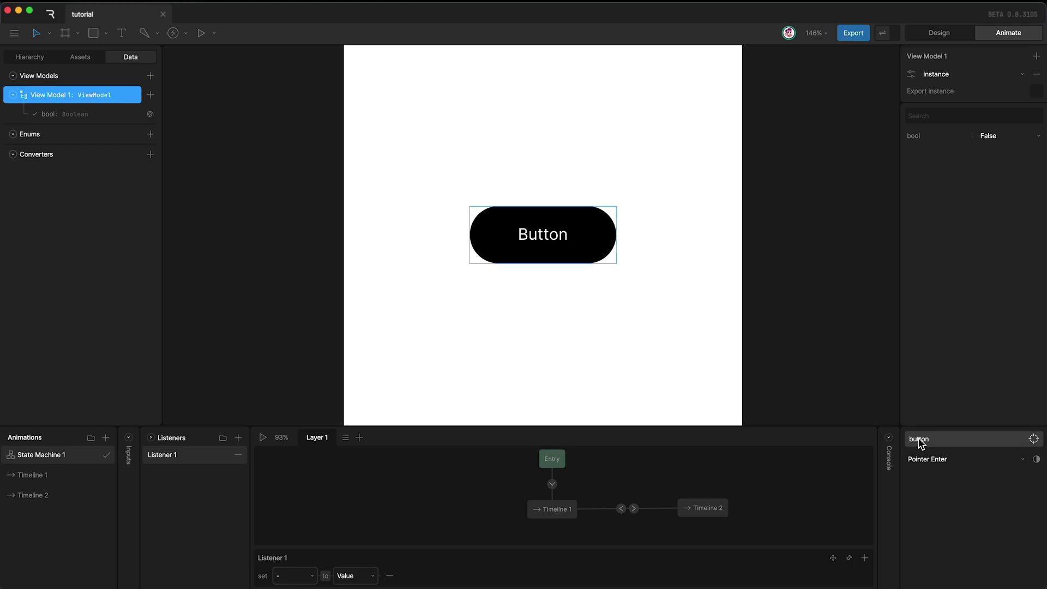
click(295, 576)
click(289, 543)
click(392, 578)
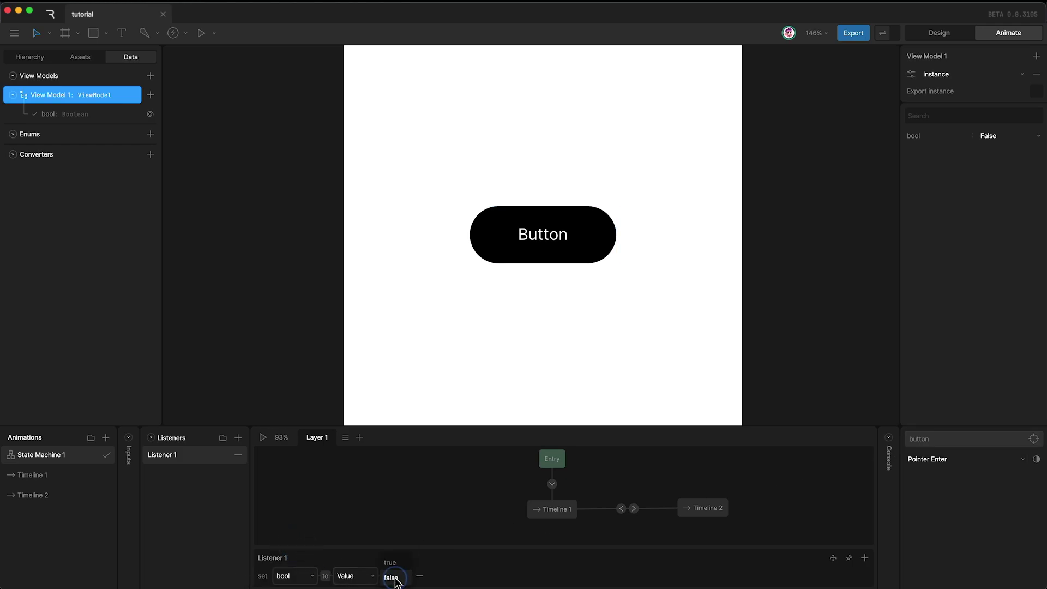
click(394, 563)
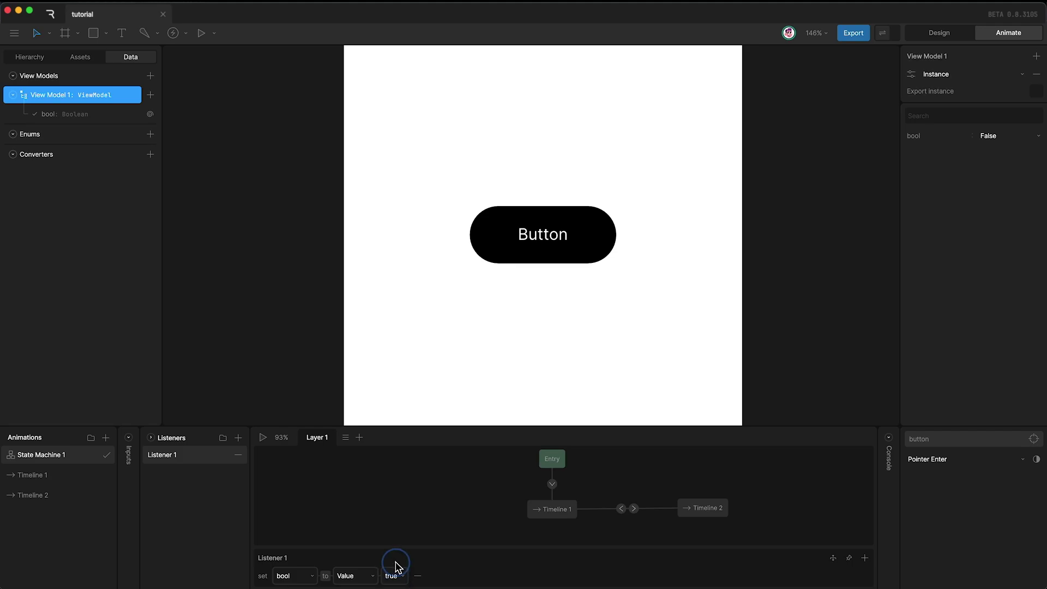
click(464, 501)
key(space)
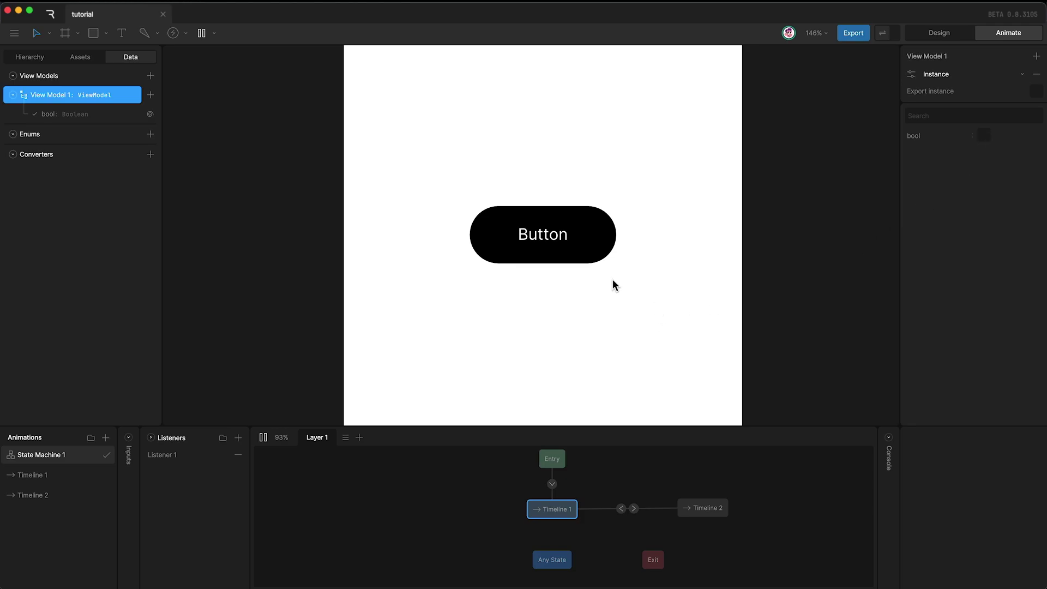
Step: Check in the running preview that the Button enlarges when the pointer is over it
click(579, 248)
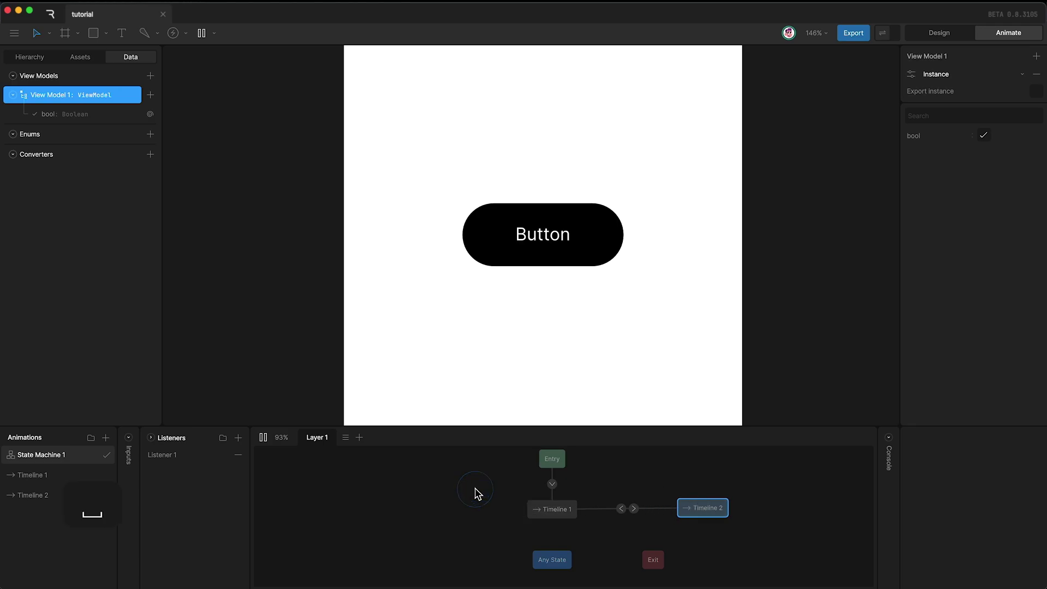
Step: Rename Listener 1 to 'enter'
click(171, 457)
double_click(171, 457)
key(BackSpace)
text(enter)
key(Return)
Step: Add an 'exit' listener targeting the Button that sets bool on Pointer Exit
click(238, 438)
double_click(162, 458)
text(exit)
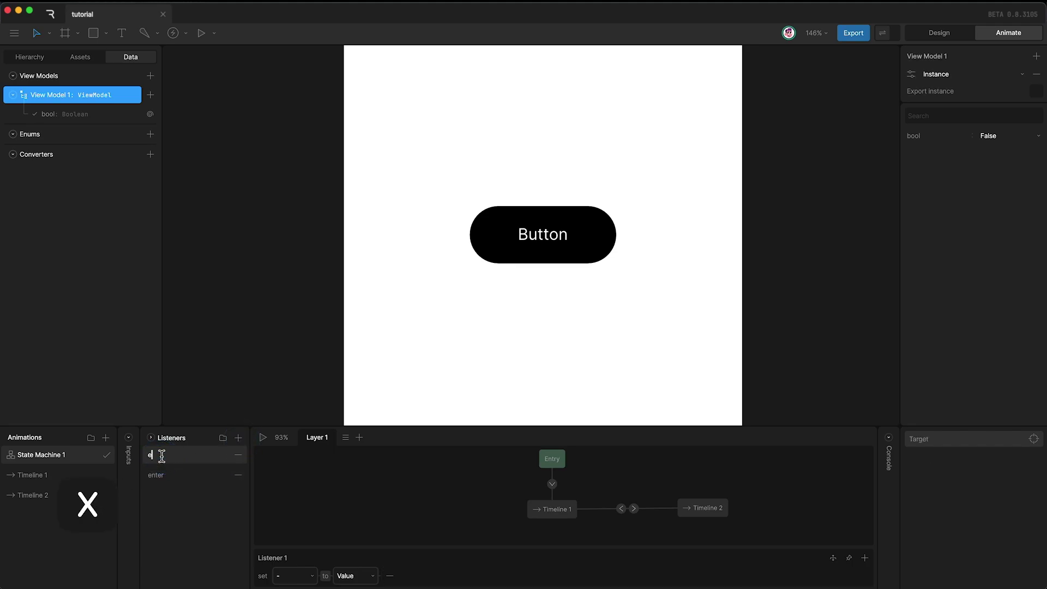
key(Return)
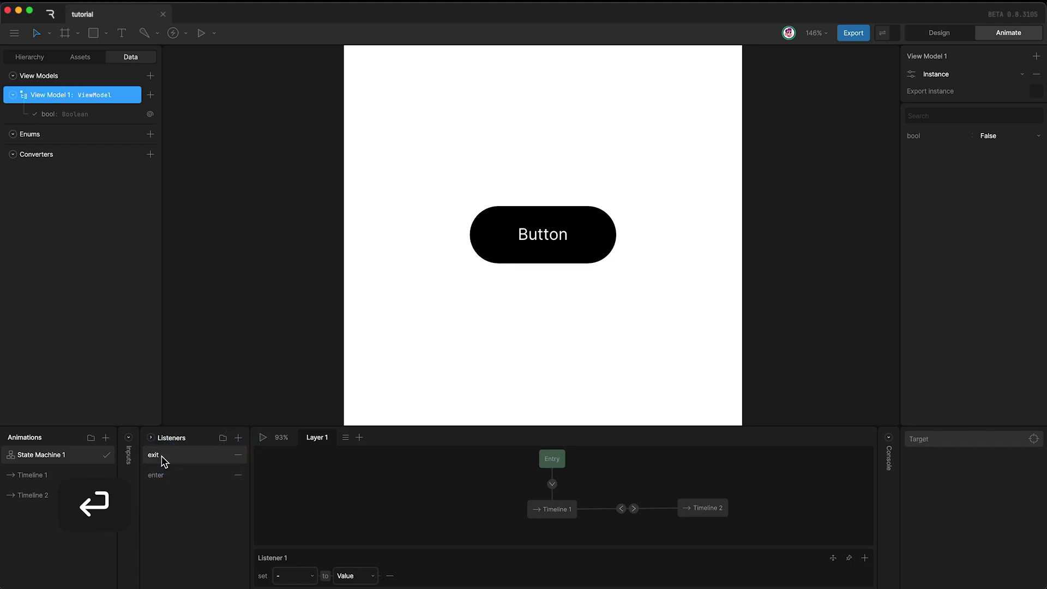
click(922, 439)
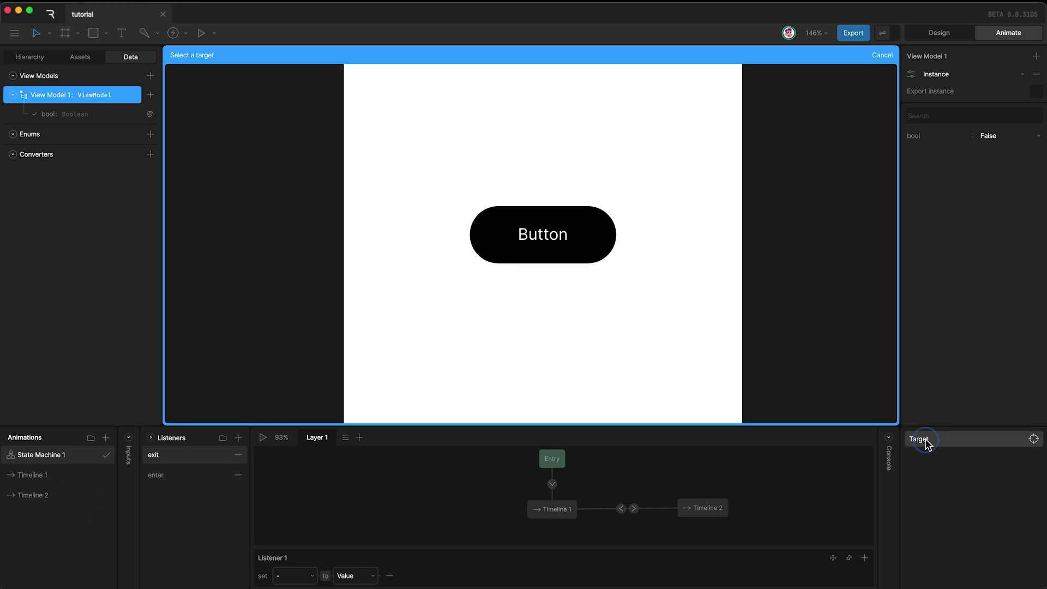
click(591, 250)
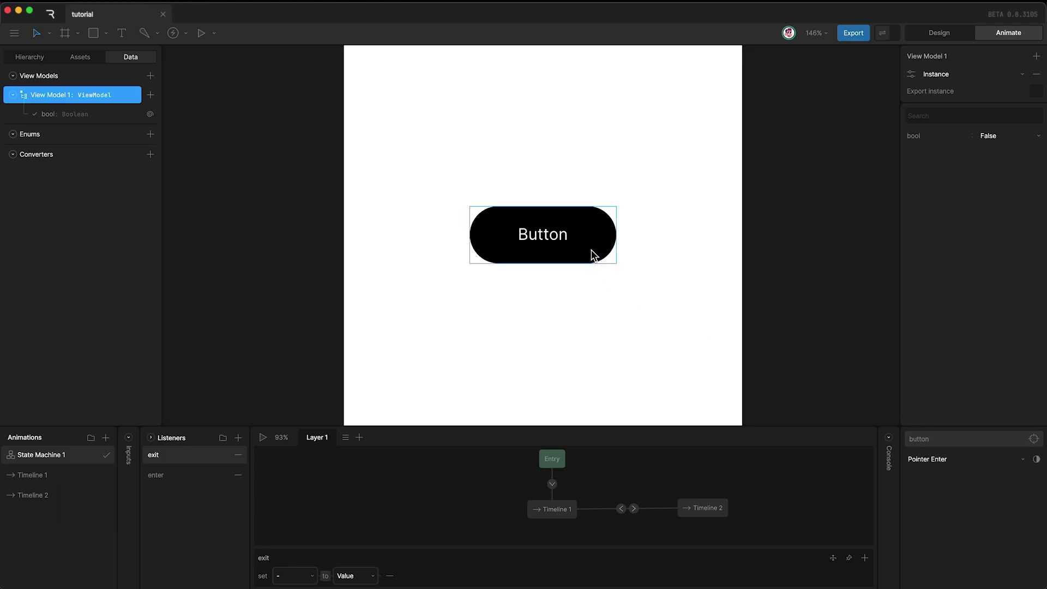
click(925, 463)
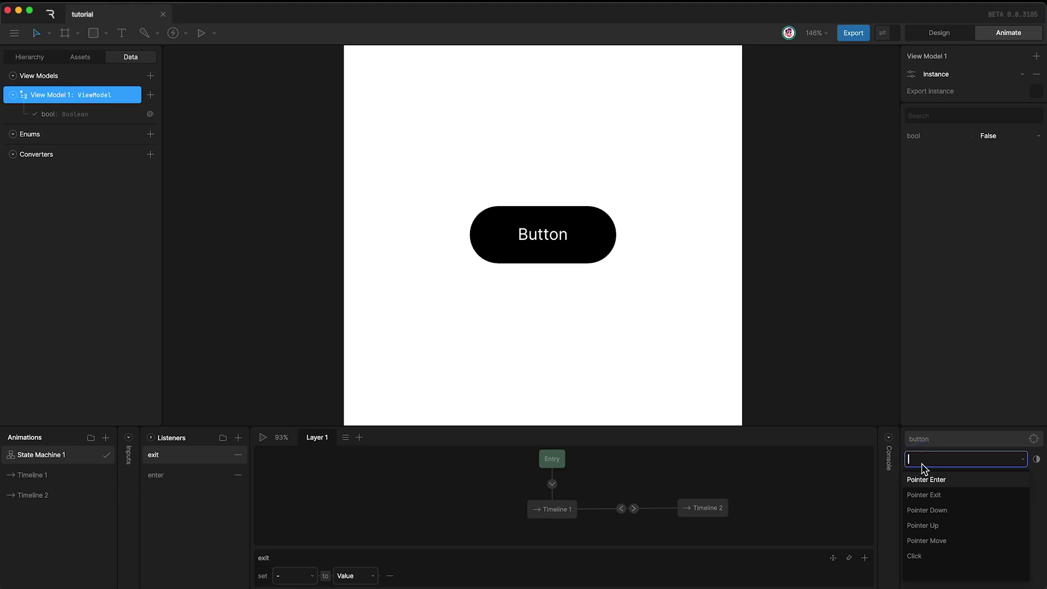
click(925, 495)
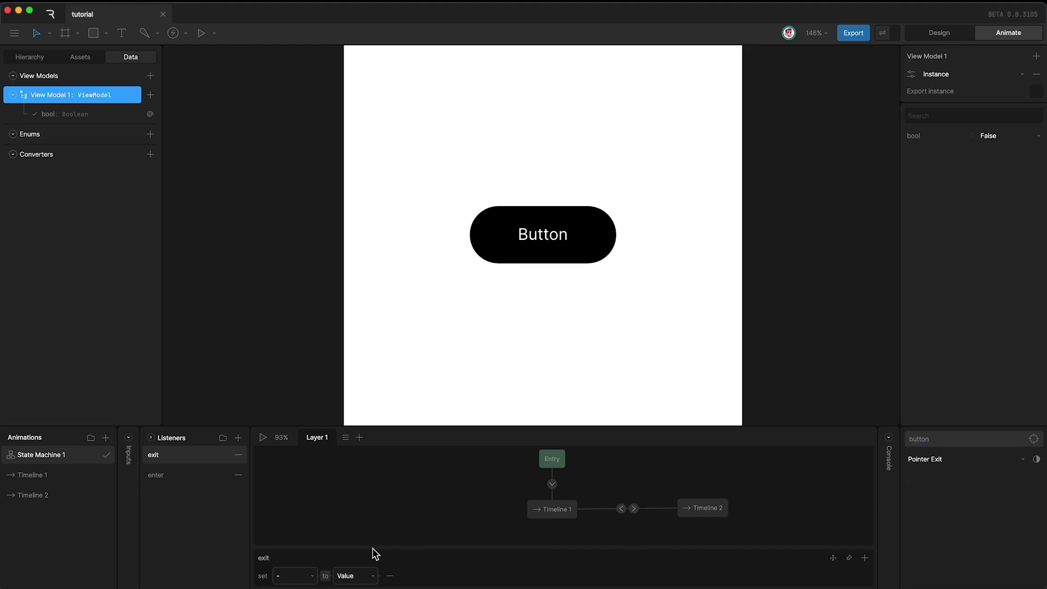
click(301, 575)
click(299, 548)
click(428, 515)
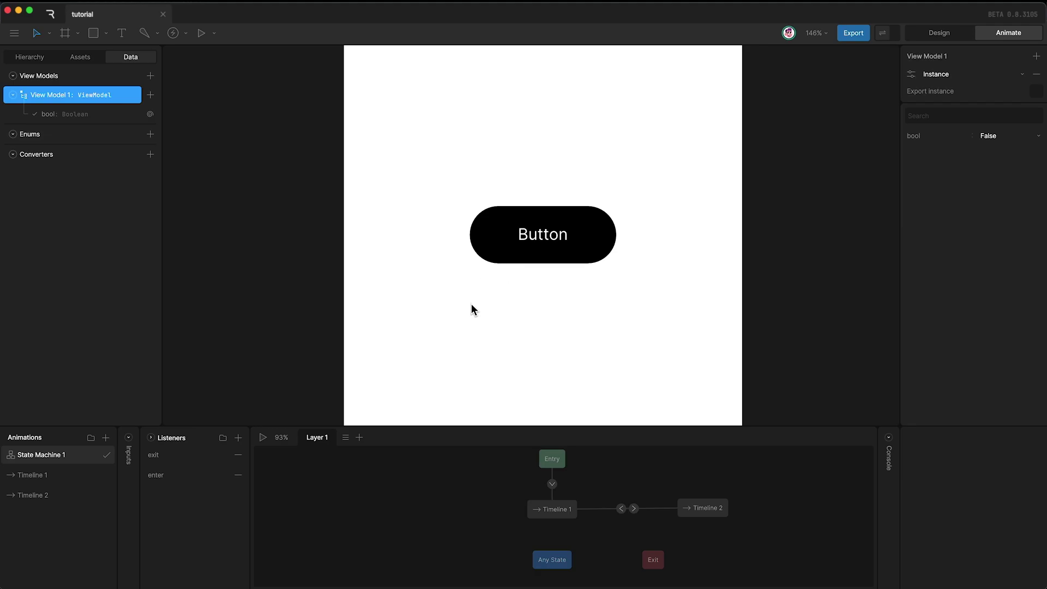
Step: Play the state machine again and move onto the Button to see it scale up
key(space)
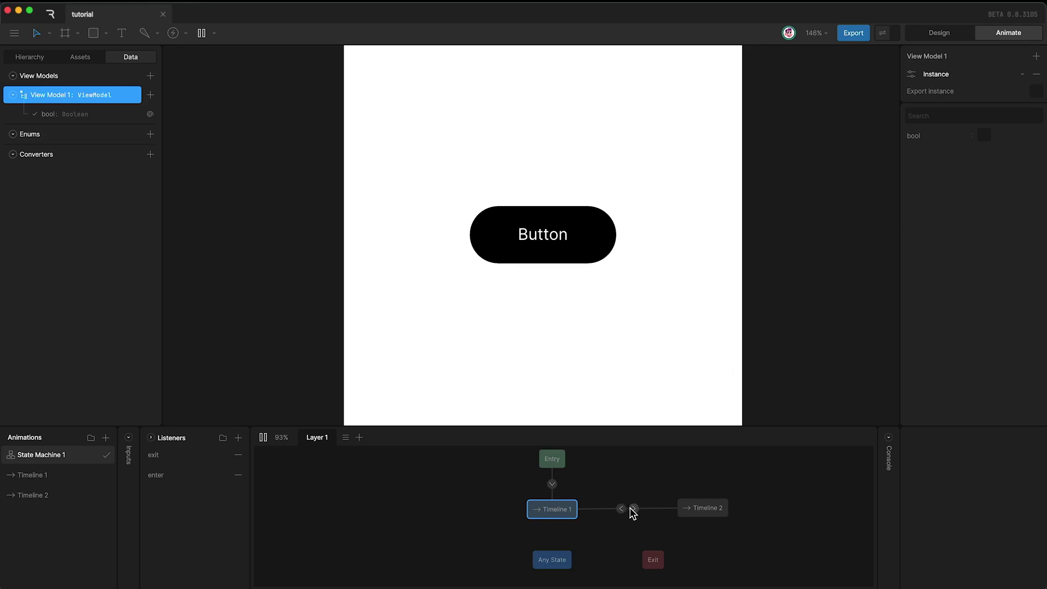
mouse_move(552, 235)
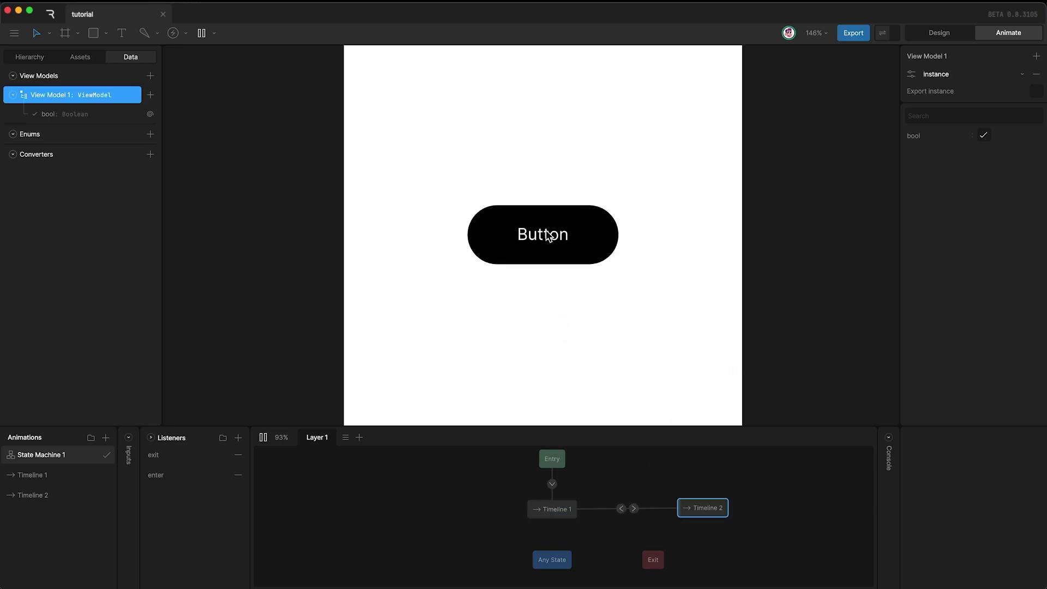